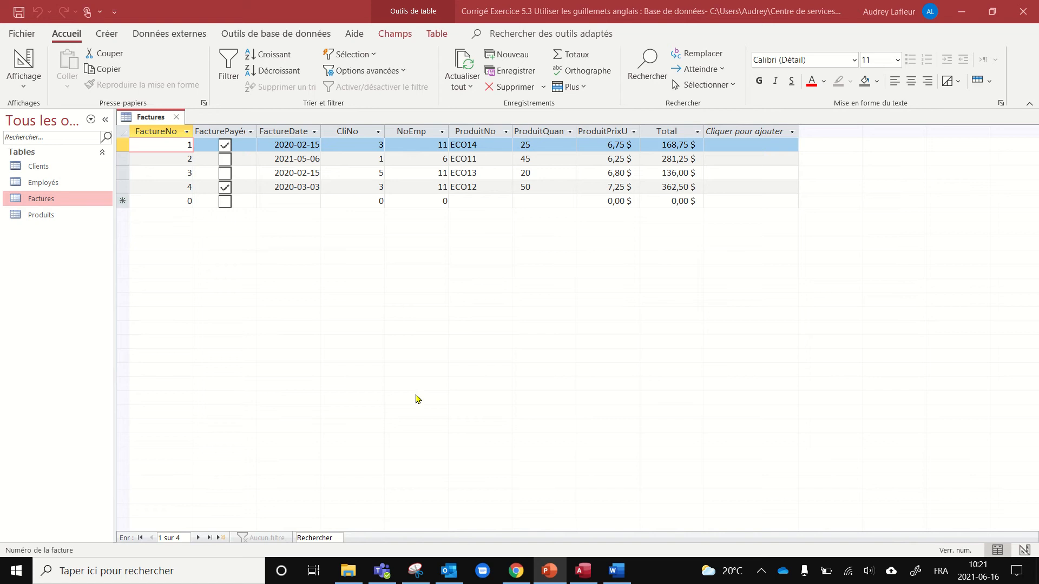
Review the installed default languages in the Windows language and keyboard settings, and close the settings window
click(117, 574)
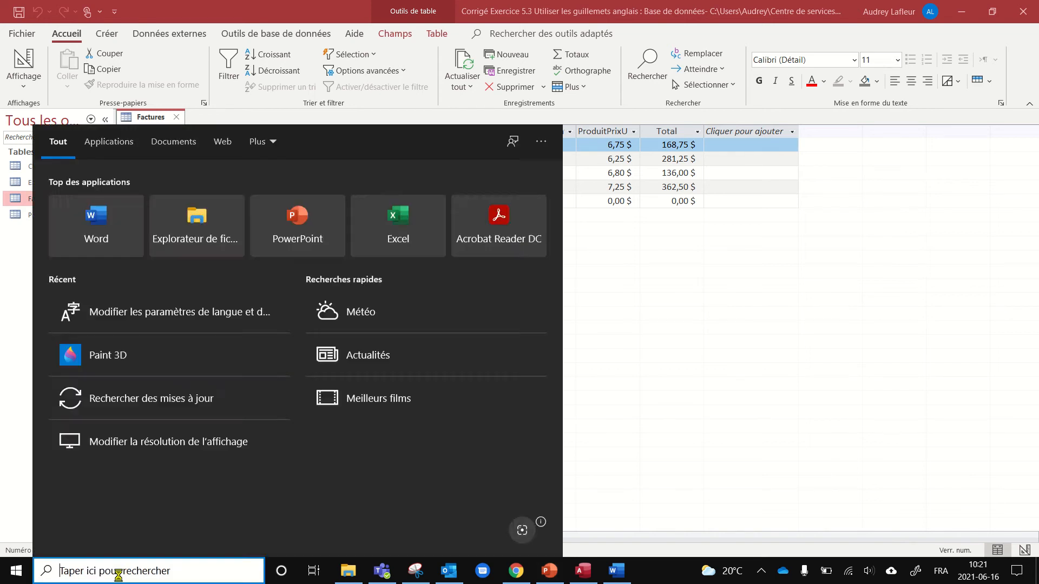
text(cal)
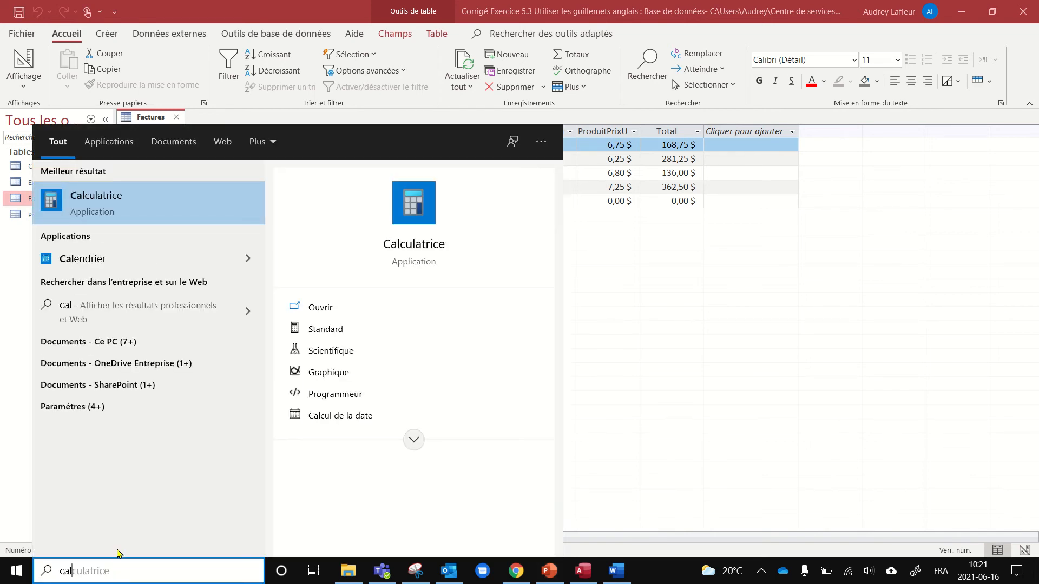
key(BackSpace)
key(BackSpace)
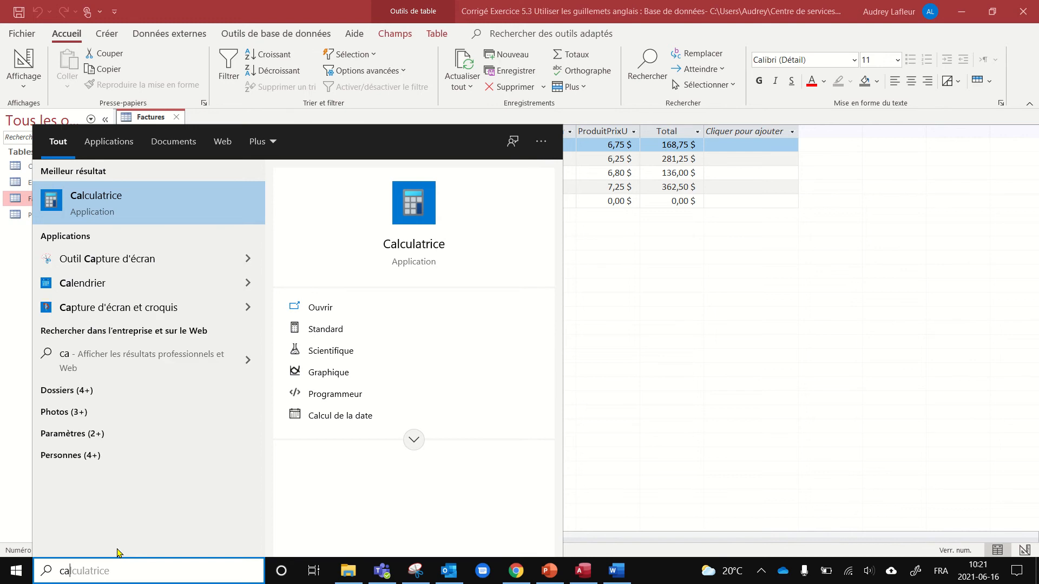
text(lav)
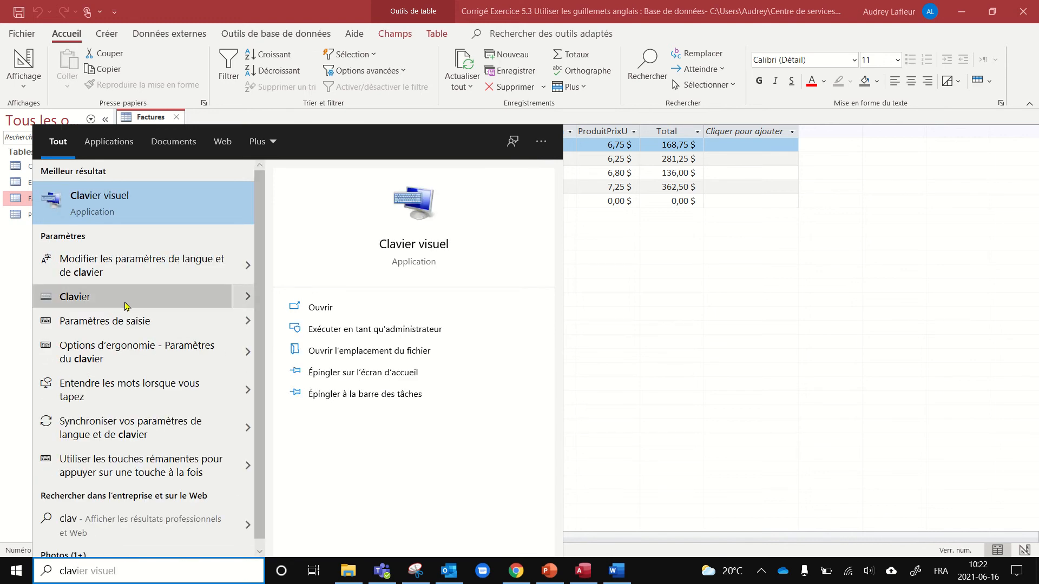
click(141, 265)
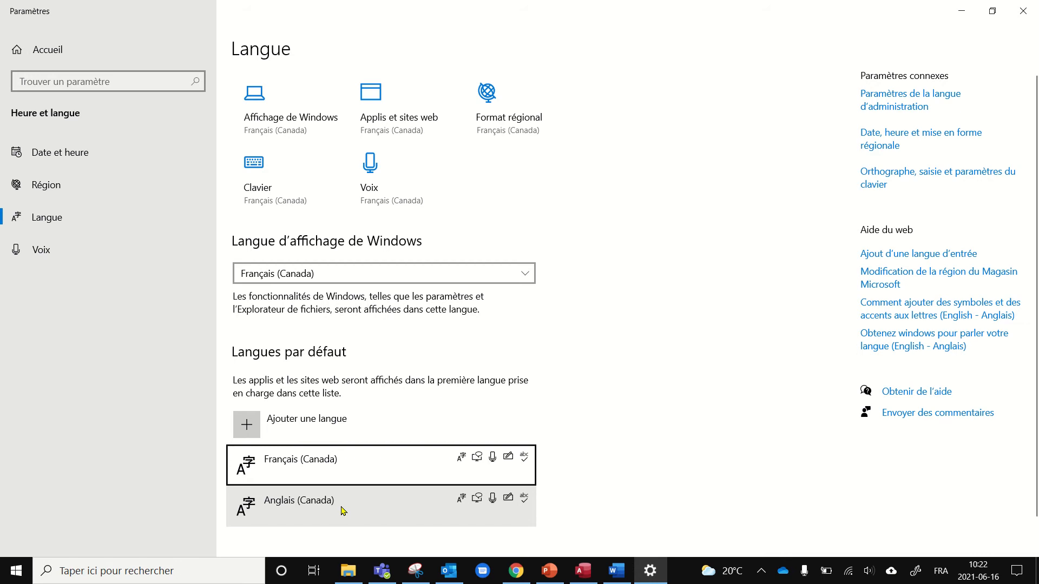
click(1022, 12)
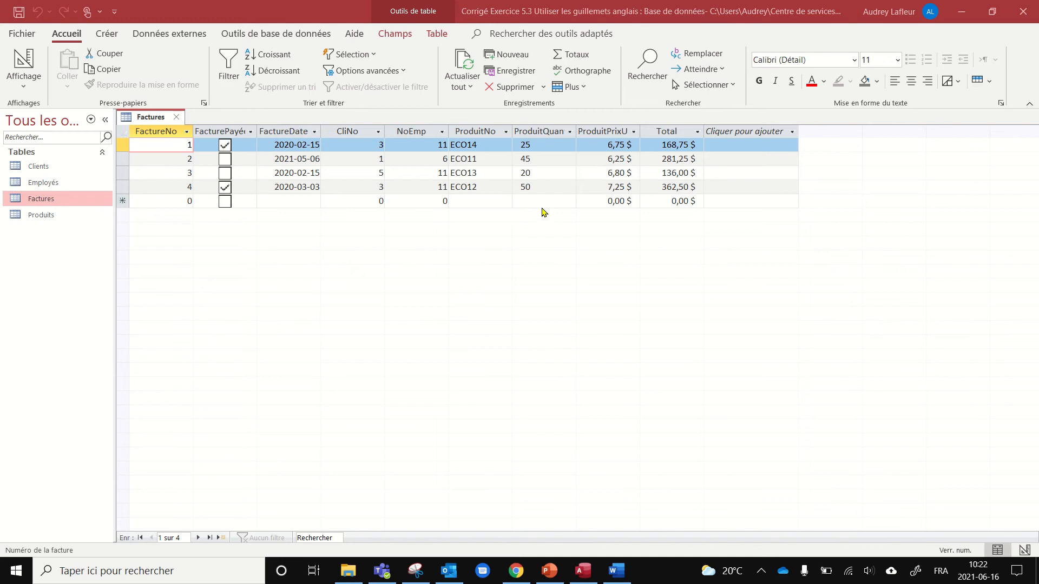
In the Factures table design, set the ProduitQuantité format to @@@@@" caisses" and save the table
click(544, 144)
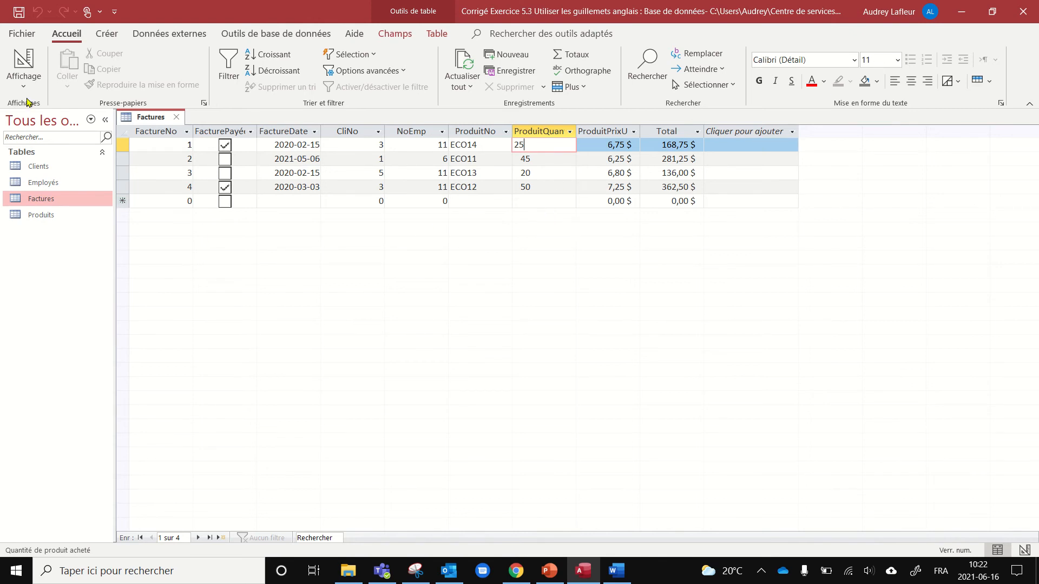
click(24, 81)
click(45, 146)
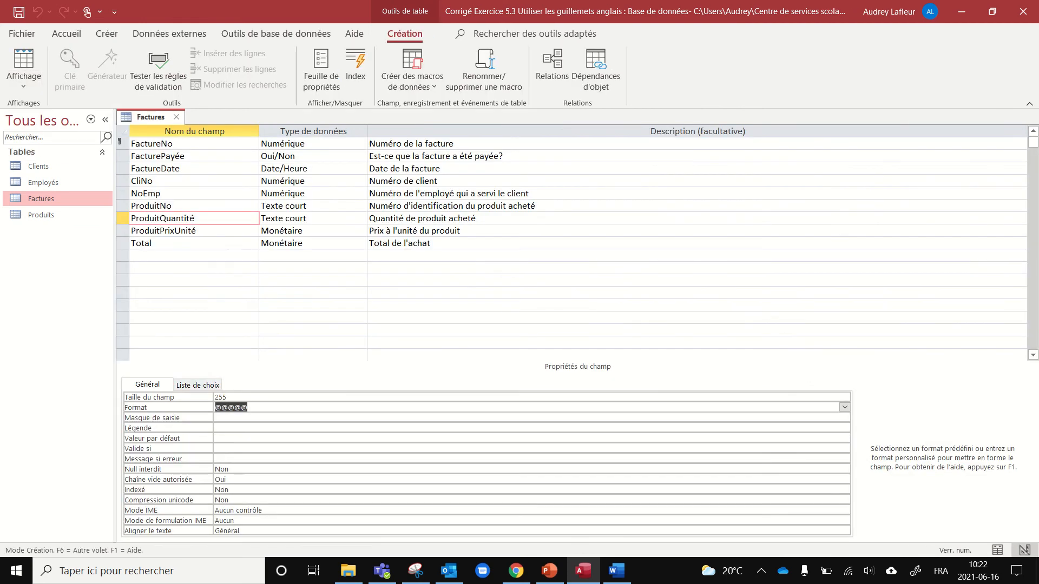
click(270, 411)
click(157, 219)
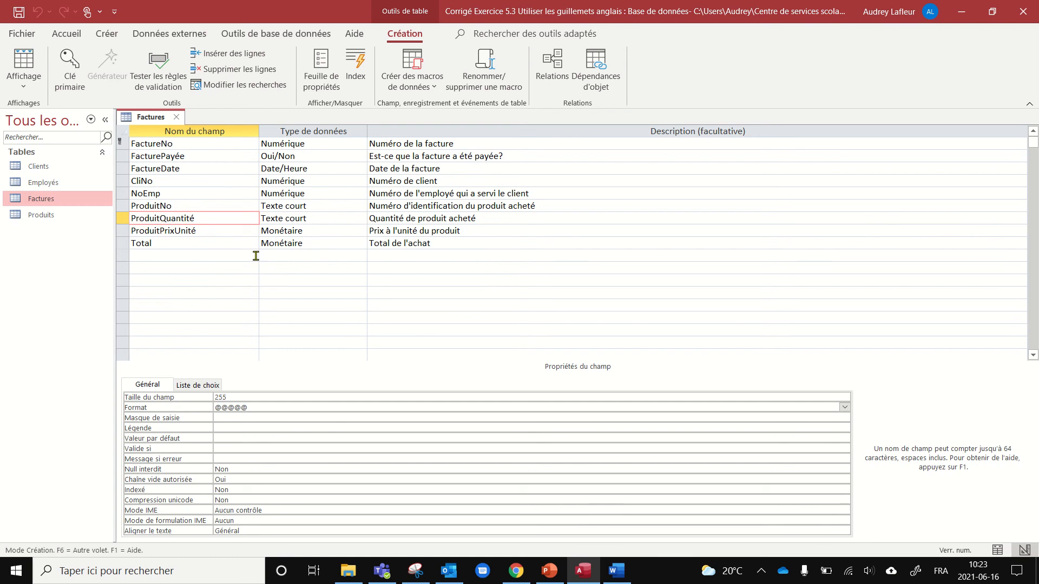
click(262, 408)
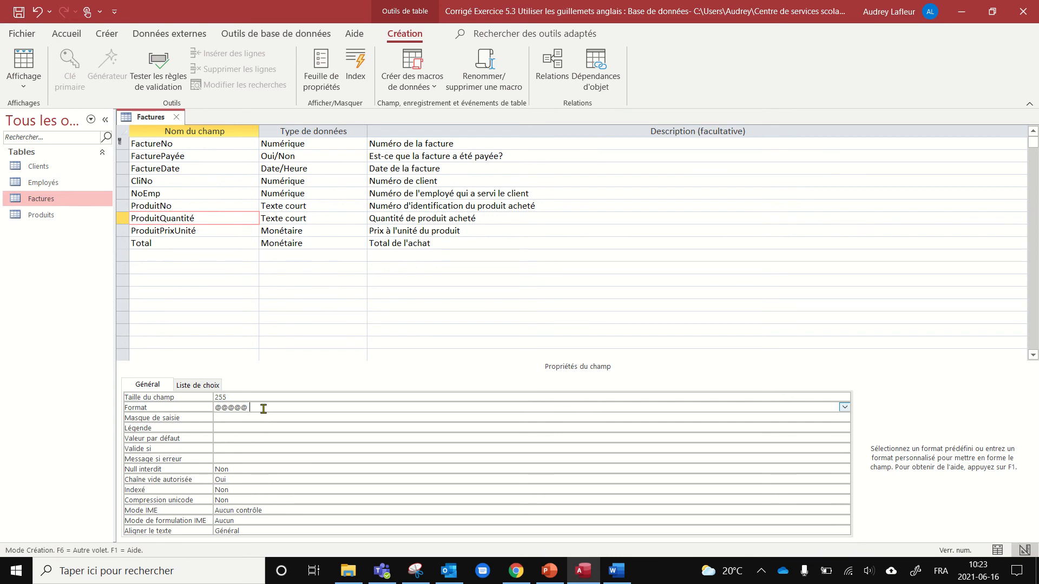
text(")
text(caisses)
click(18, 12)
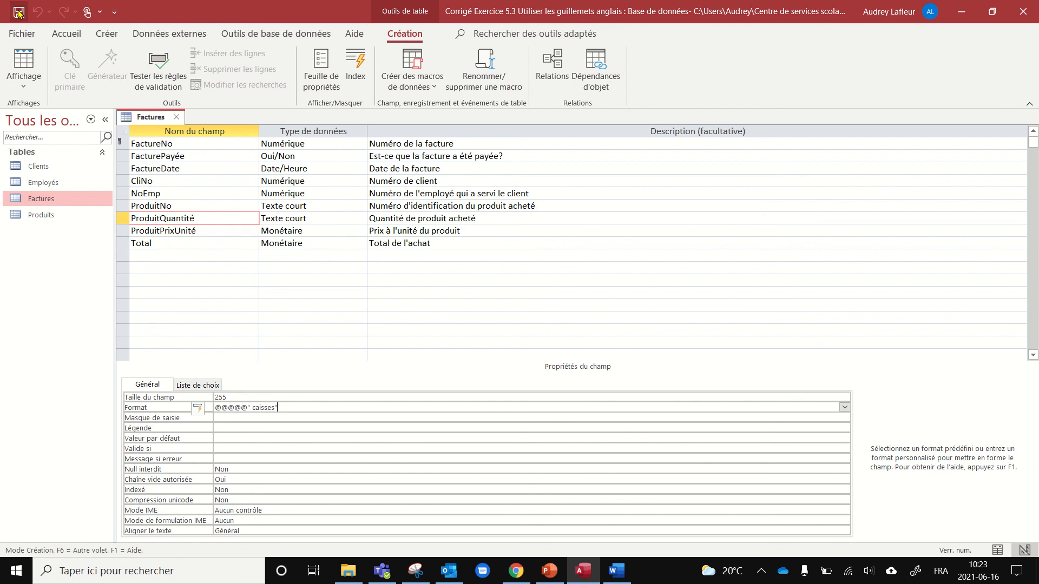
Update the format everywhere ProduitQuantité is used, and show the Factures table as a datasheet
click(205, 412)
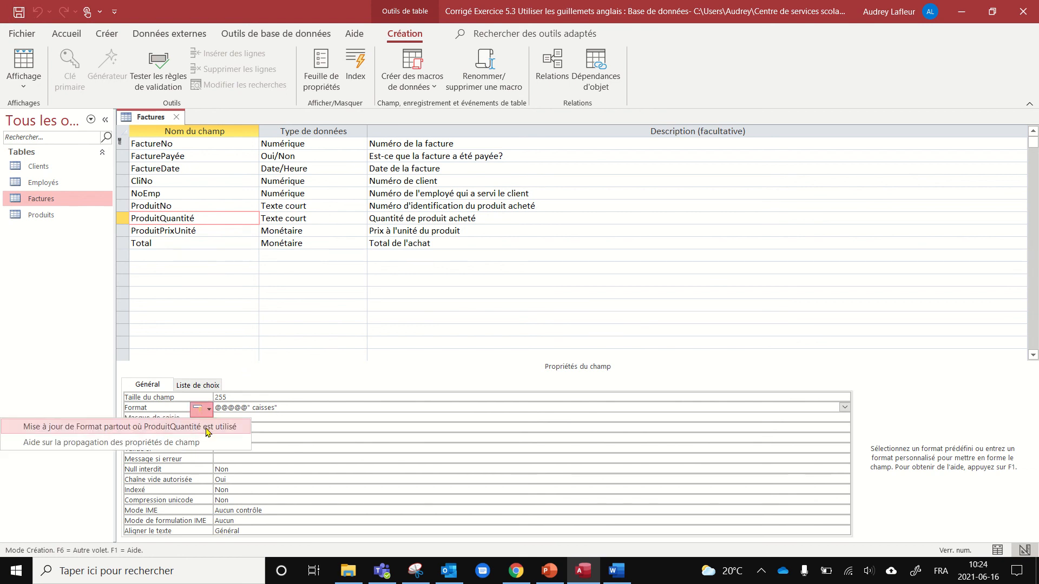
click(207, 431)
click(517, 318)
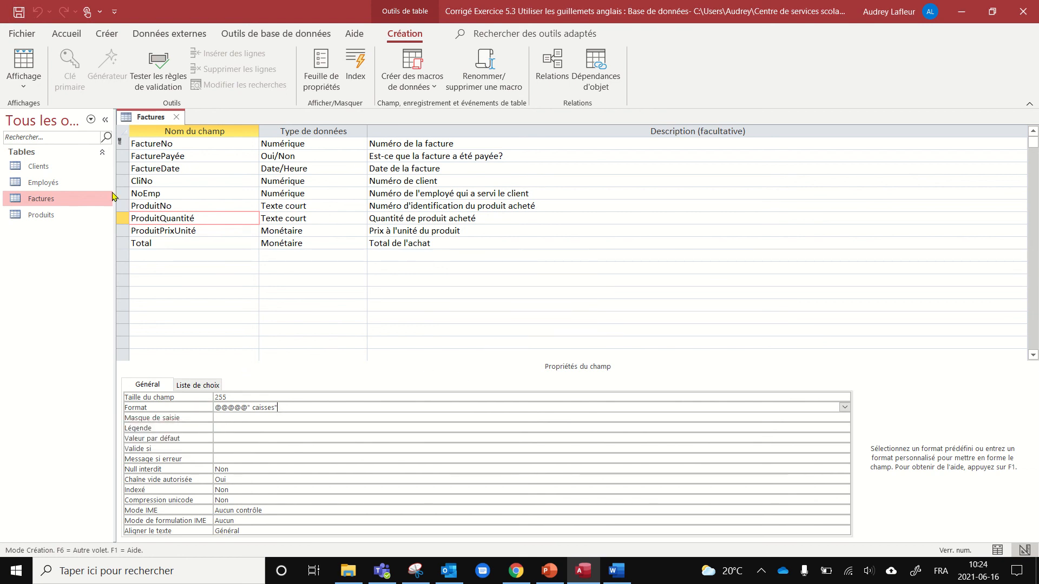
click(34, 91)
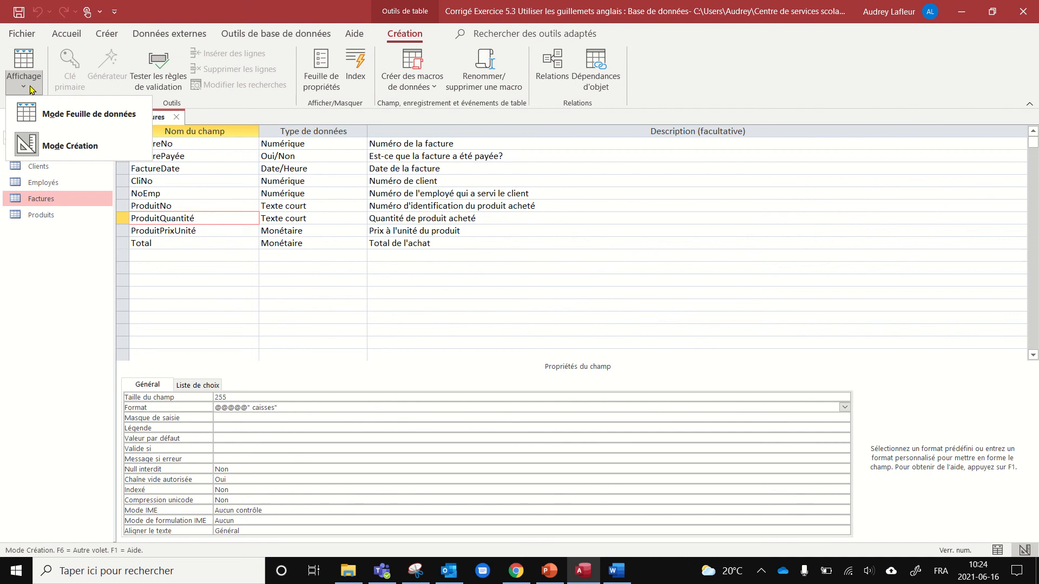
click(42, 114)
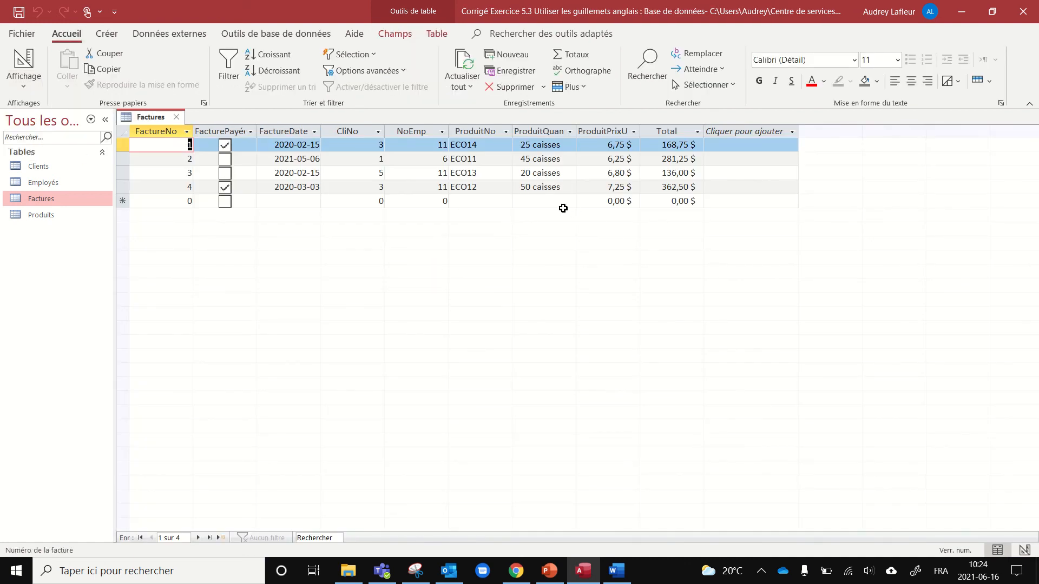
Start a new record below the last invoice in Factures and enter the next sequential invoice number
click(756, 197)
click(785, 186)
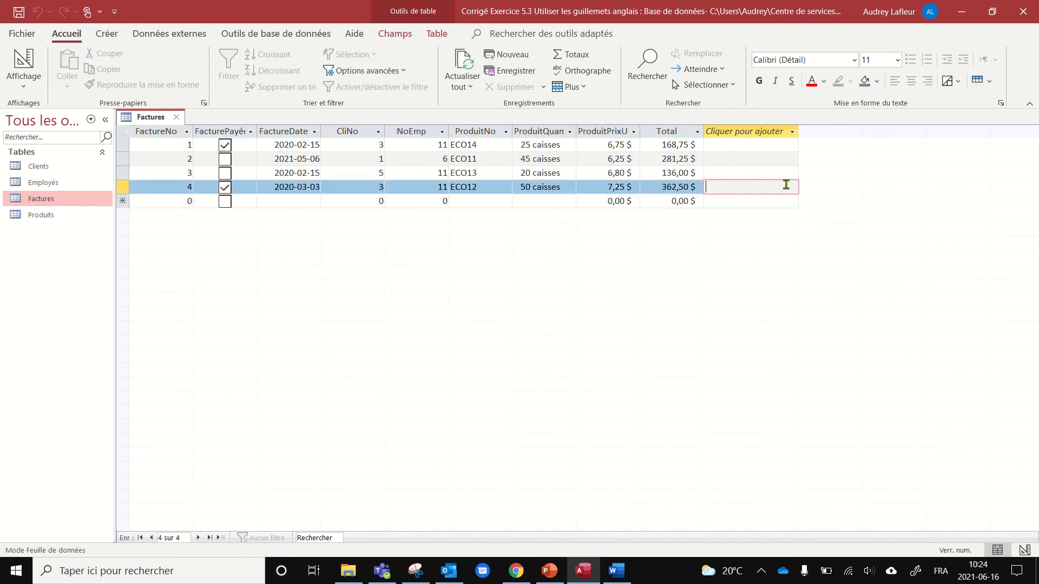
key(Tab)
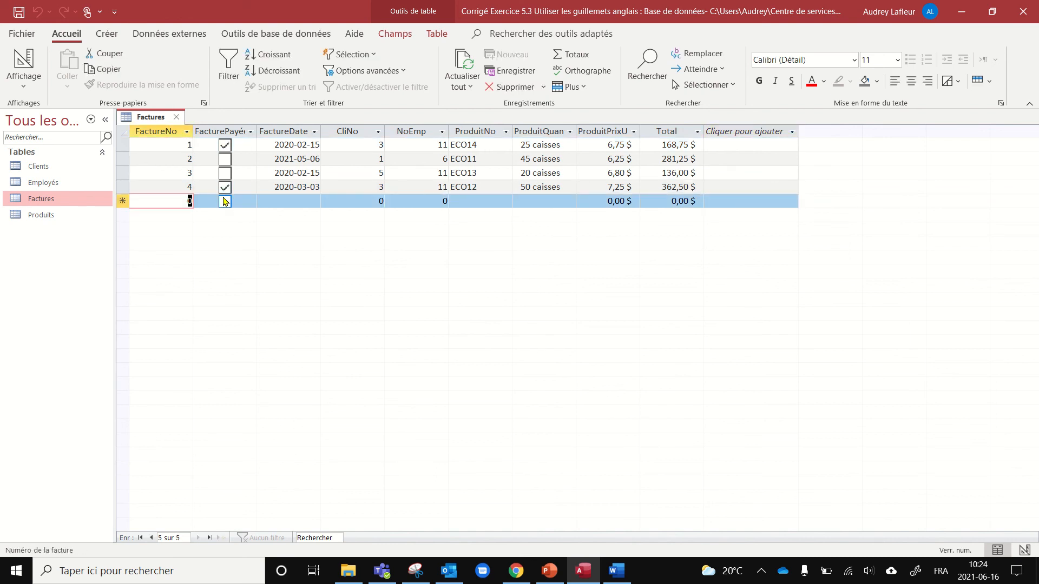
text(5)
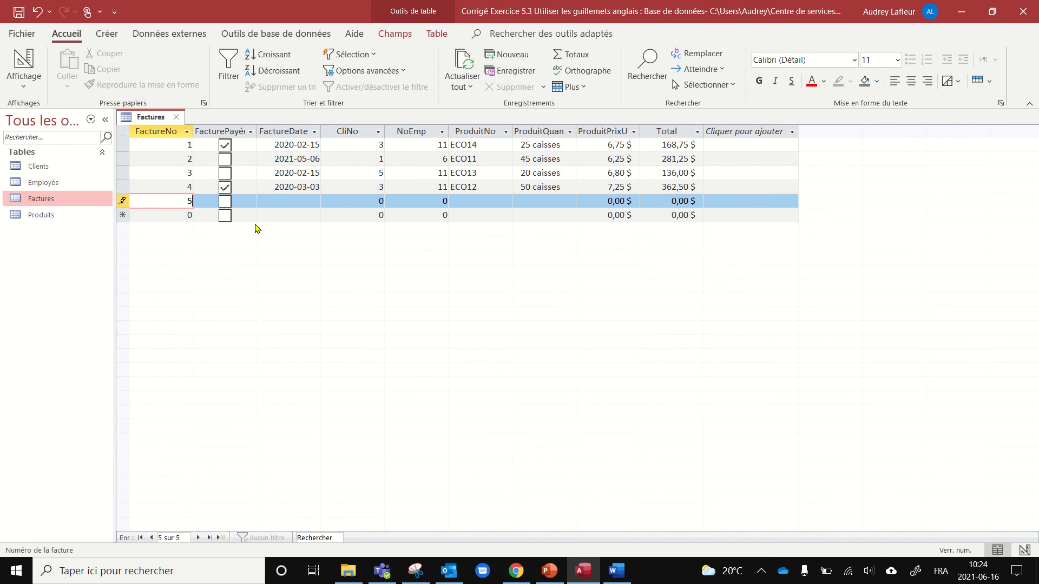
key(Tab)
Set the new invoice's FactureDate to 2019-02-15
click(300, 200)
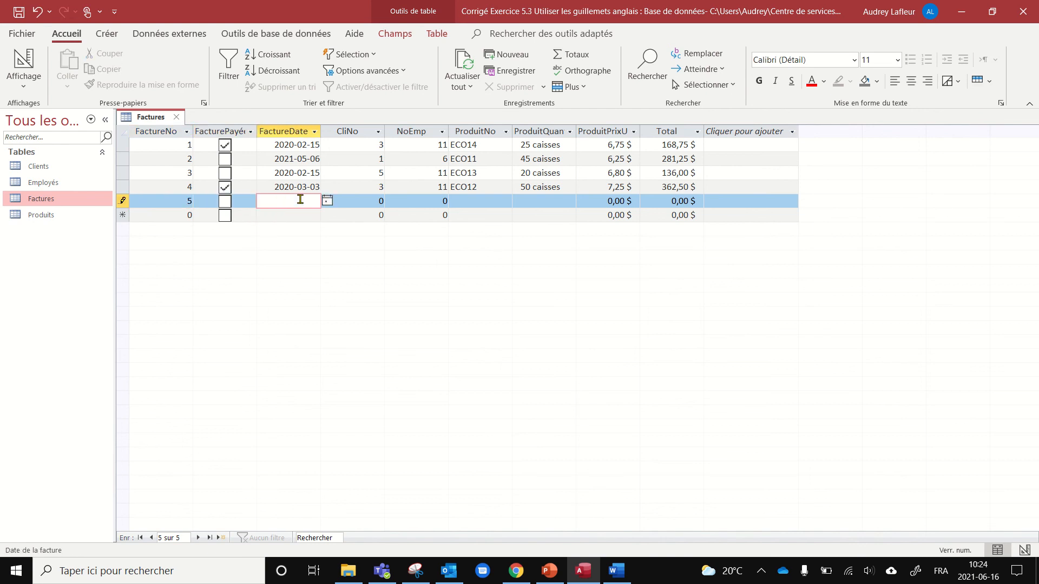
text(2019-20-15)
key(Tab)
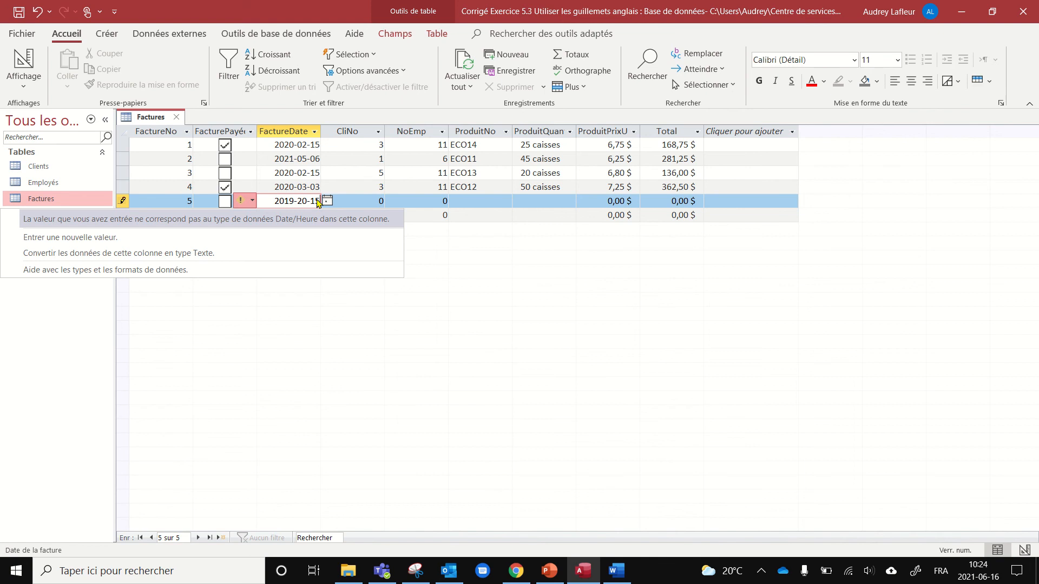
click(304, 202)
drag(298, 201, 312, 199)
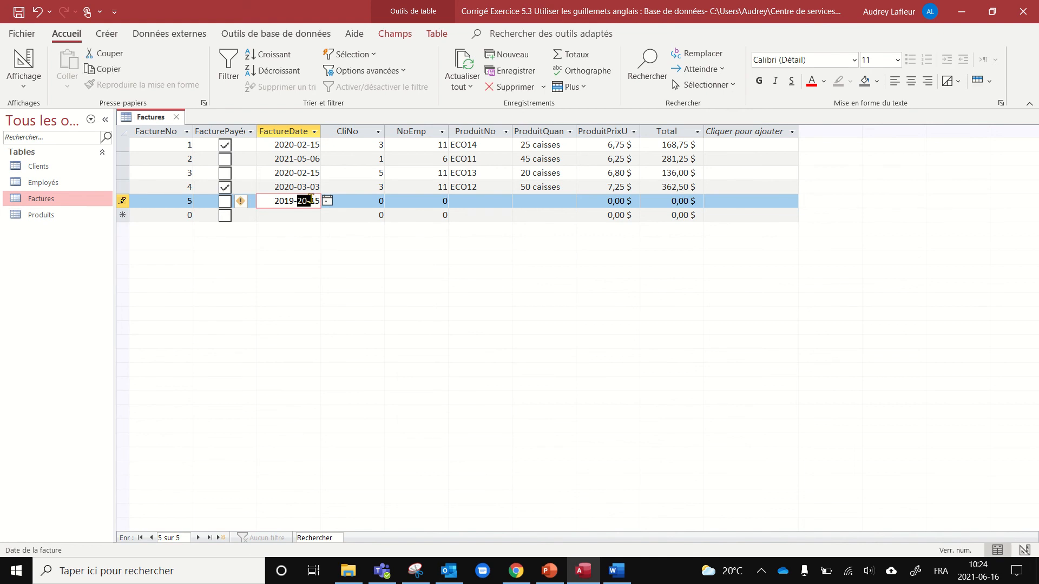
text(02)
key(Tab)
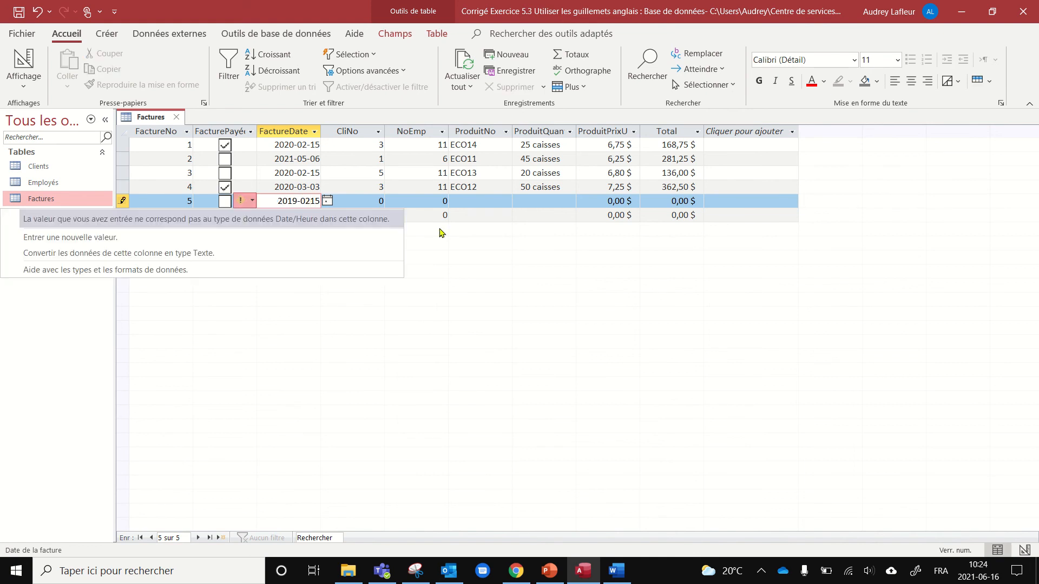
click(308, 196)
text(-)
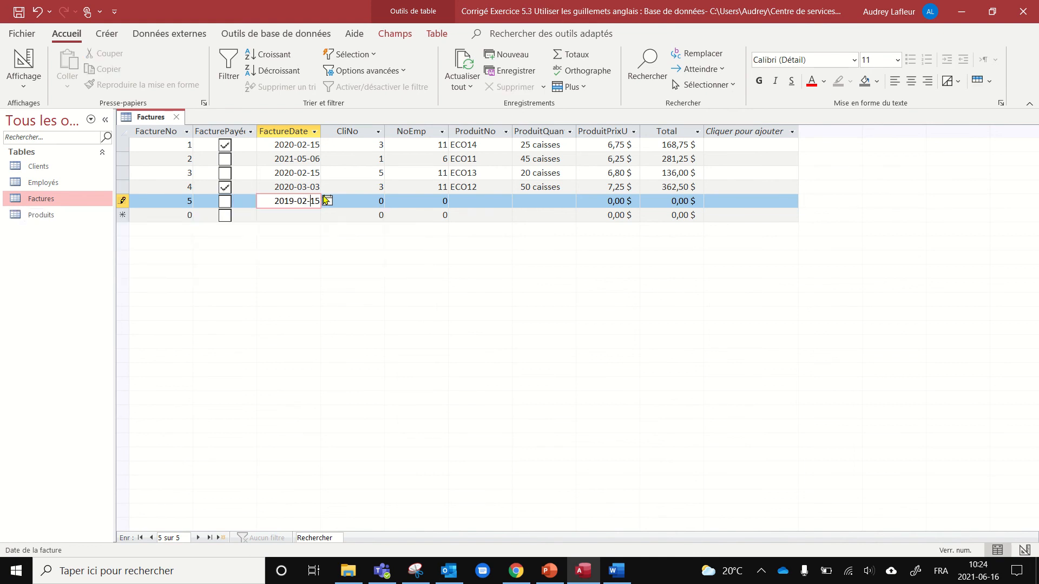
key(Tab)
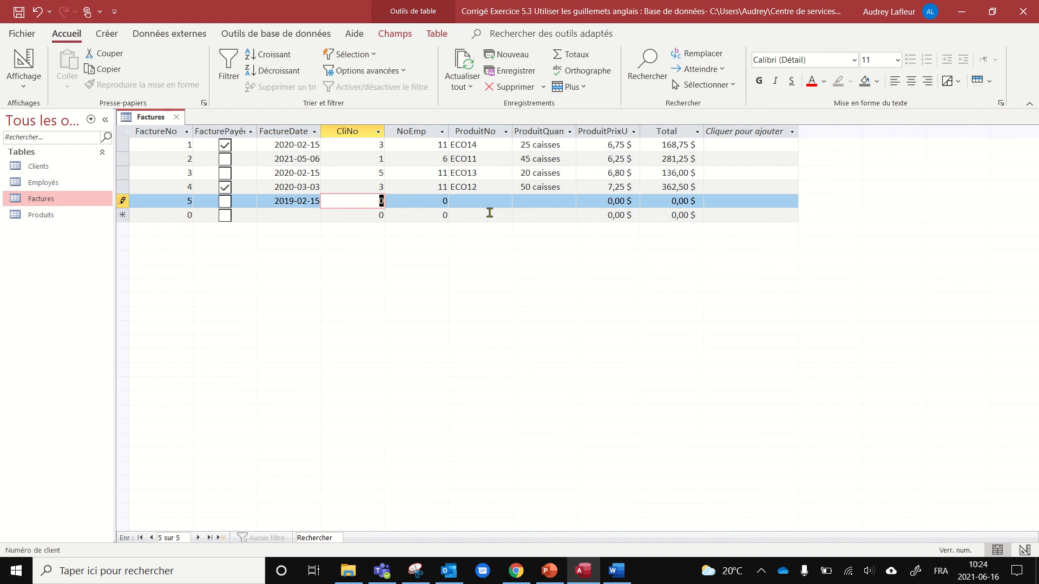
Fill in the new invoice's client number and employee number, with product ECO12 and a quantity of 15
text(5)
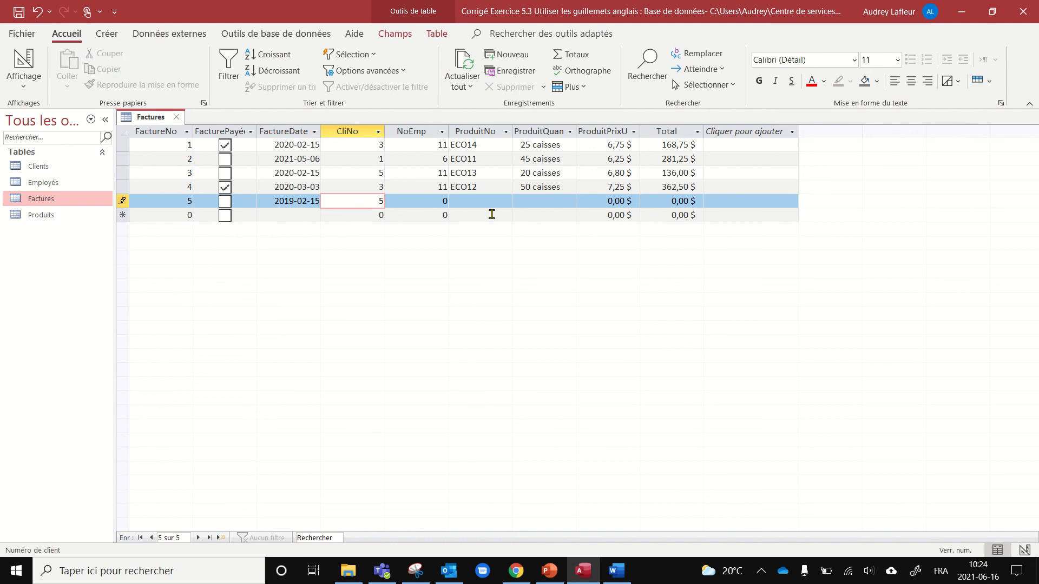
key(Tab)
text(11)
key(Tab)
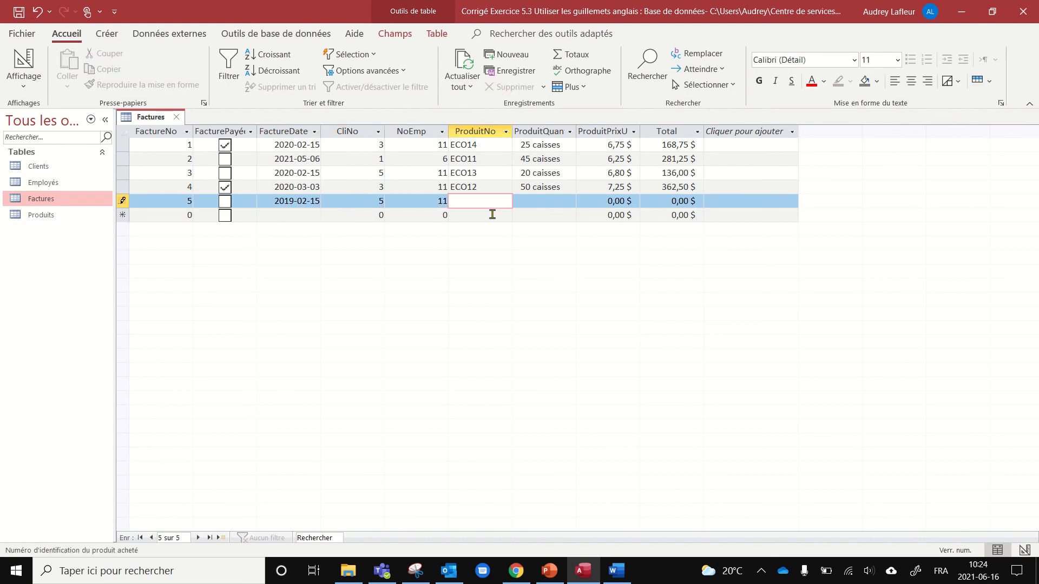
text(ECO12)
key(Tab)
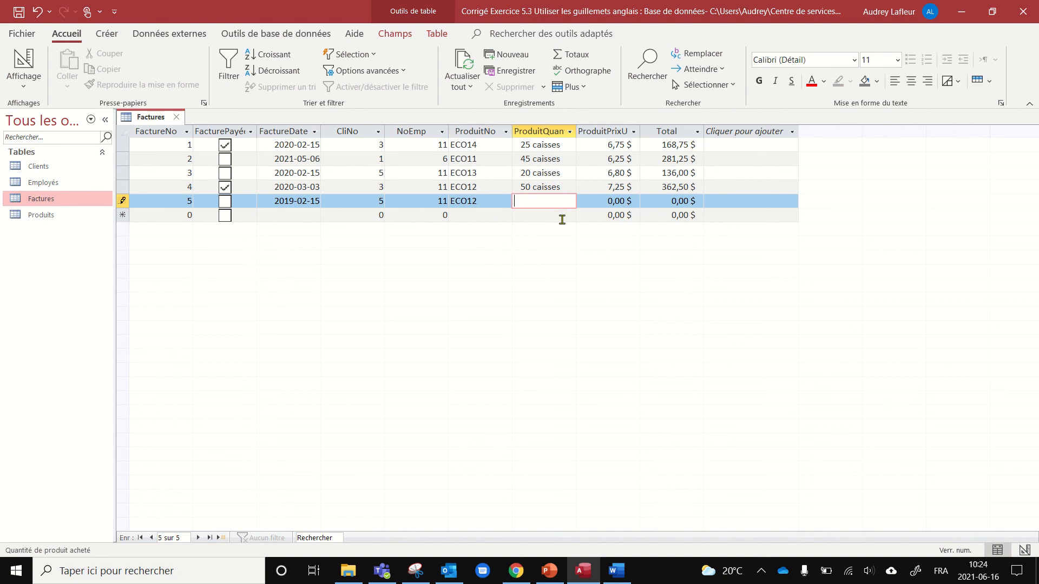
text(15)
key(Tab)
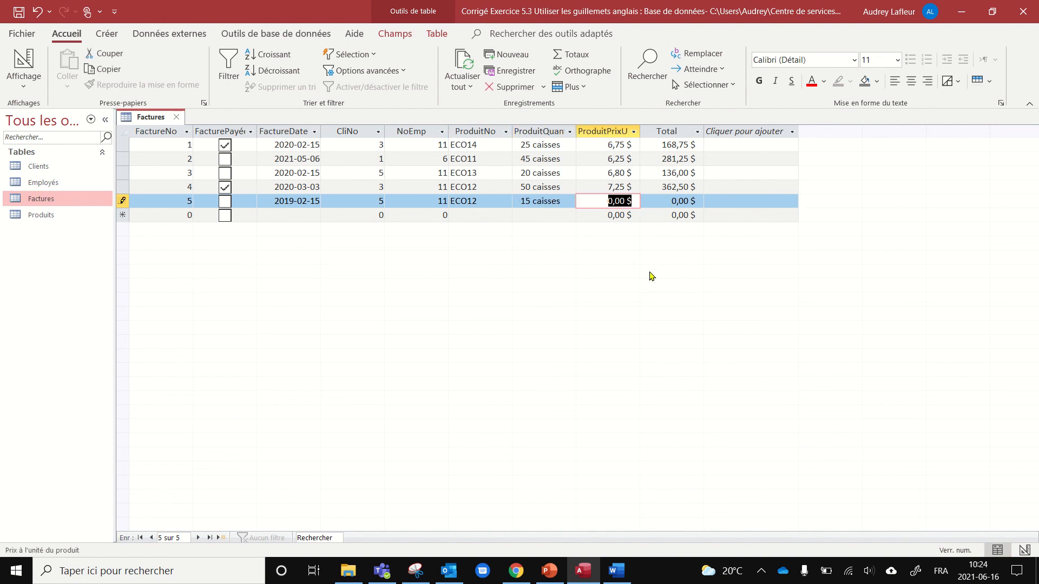